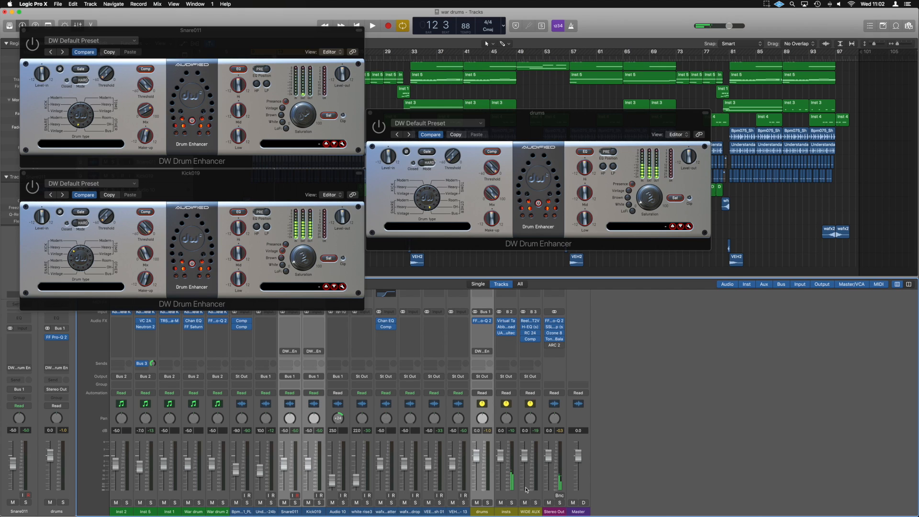
# Solo the drums bus and play a short passage to audition the full drum mix.
pyautogui.click(488, 503)
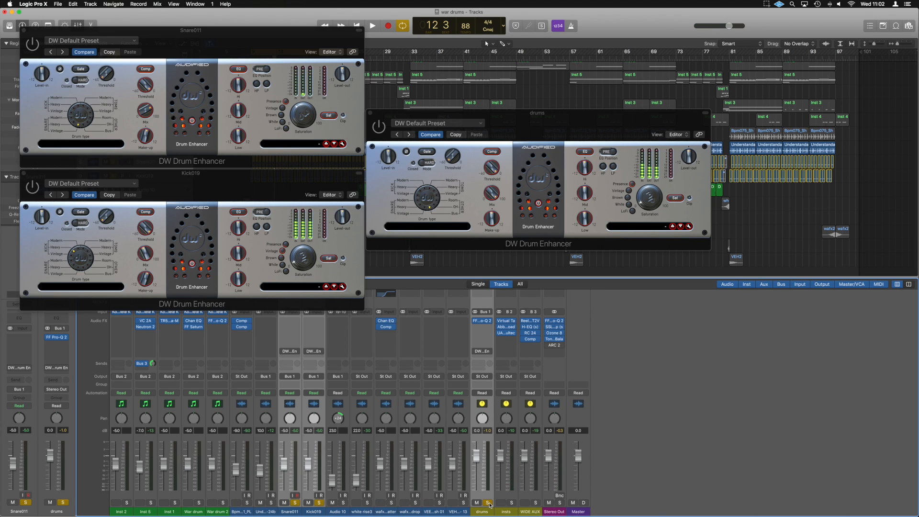
pyautogui.press('space')
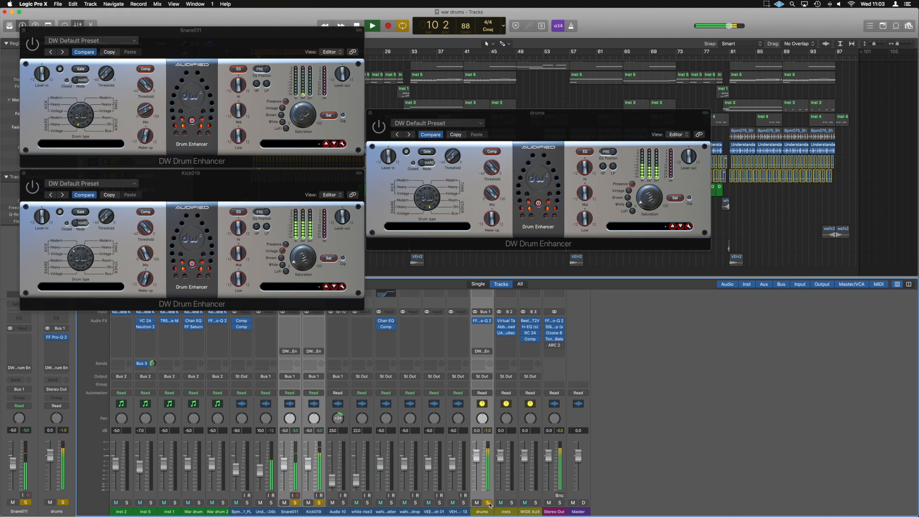
pyautogui.press('space')
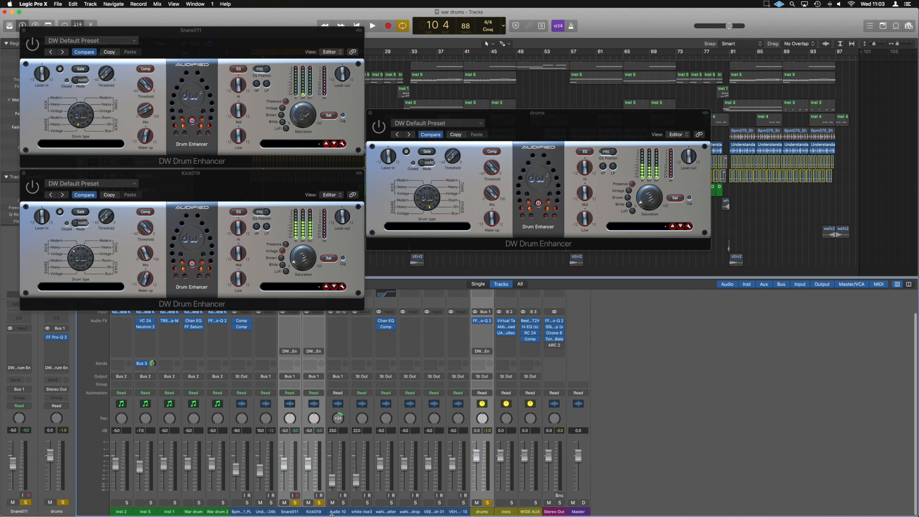
# Clear the drums bus solo and audition the Snare011 and Kick019 tracks in solo, one after the other.
pyautogui.click(298, 504)
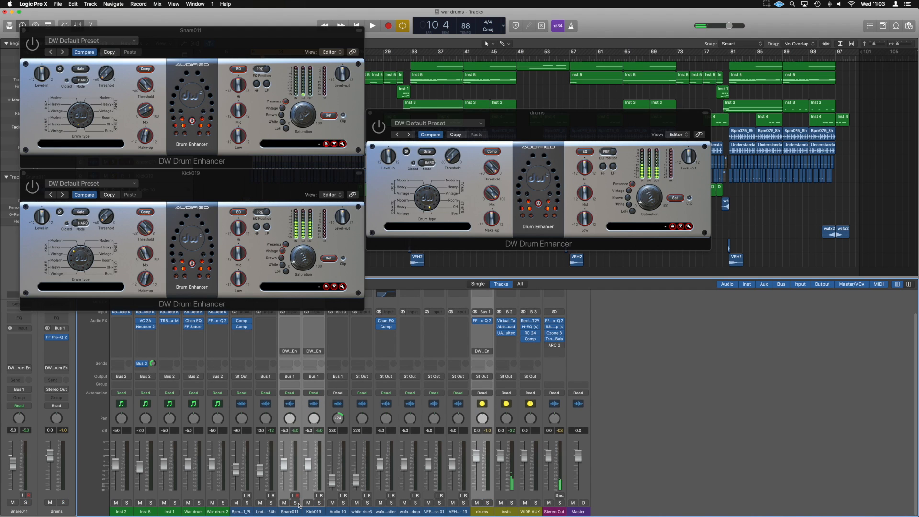
pyautogui.click(298, 504)
pyautogui.press('space')
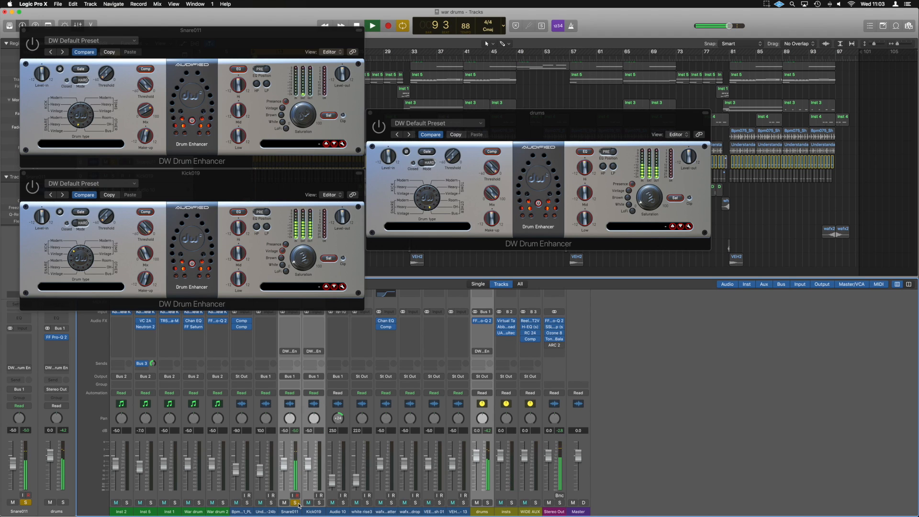
pyautogui.click(320, 504)
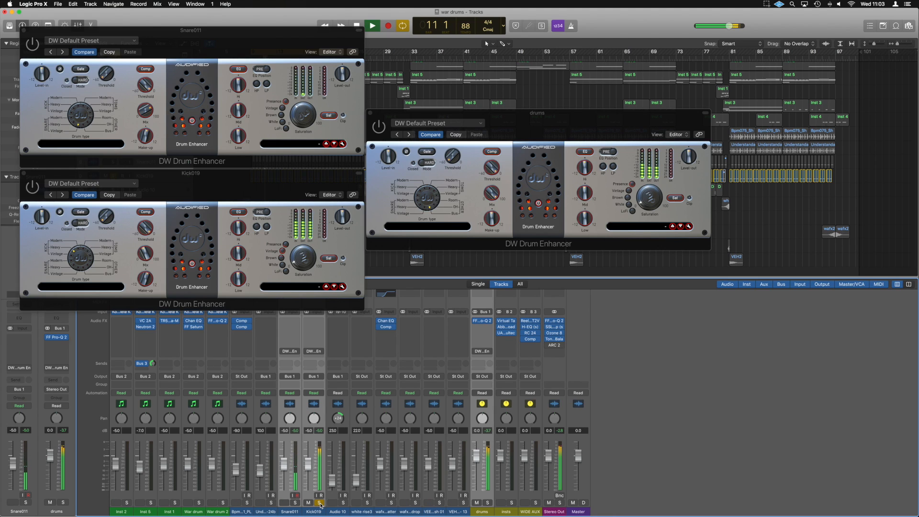
pyautogui.click(320, 504)
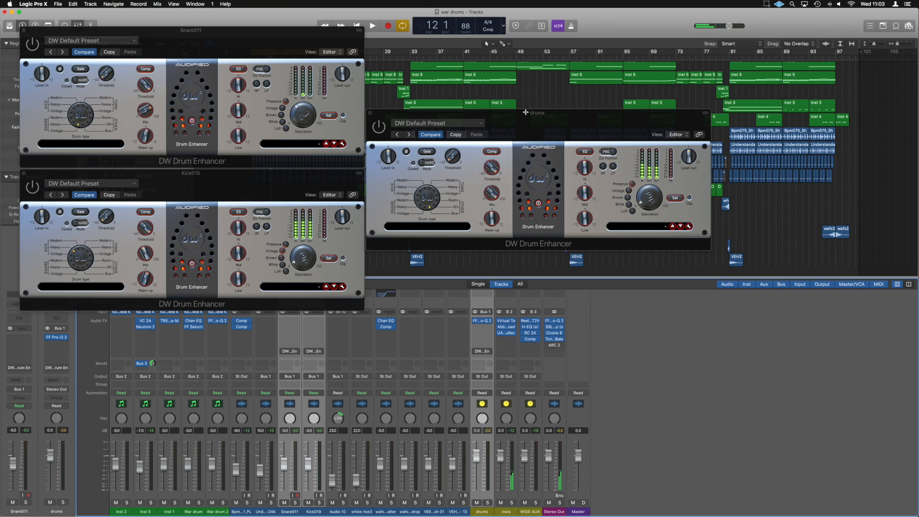
# Move the drums bus's DW Drum Enhancer window down and briefly toggle its Soft gate mode and EQ section, restoring both.
pyautogui.moveTo(520, 112); pyautogui.dragTo(536, 177)
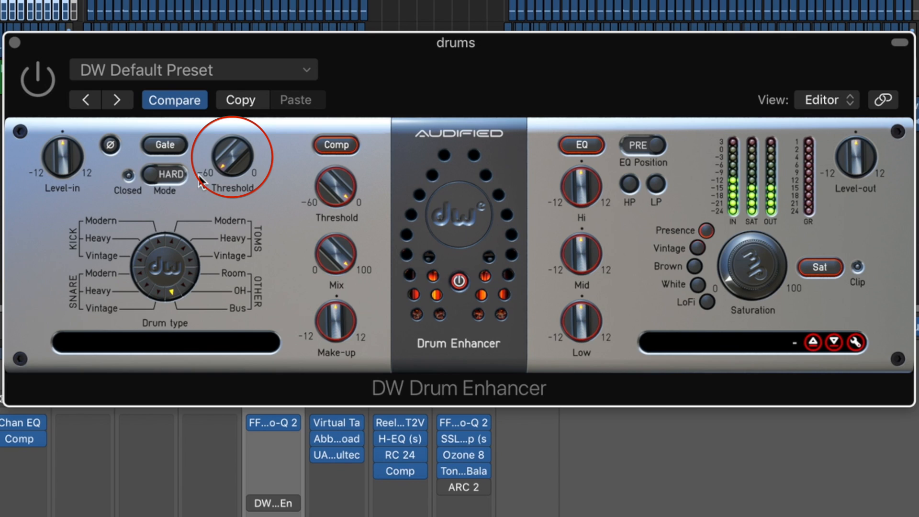
pyautogui.click(155, 177)
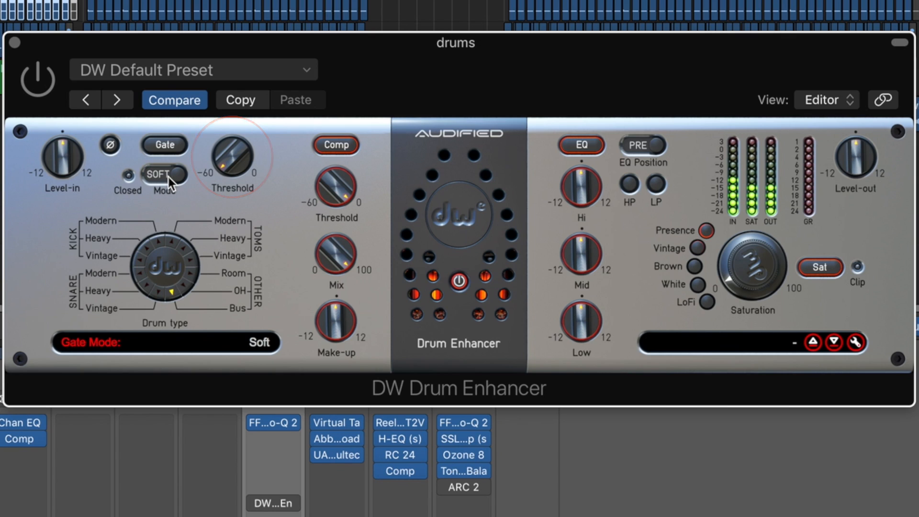
pyautogui.click(169, 177)
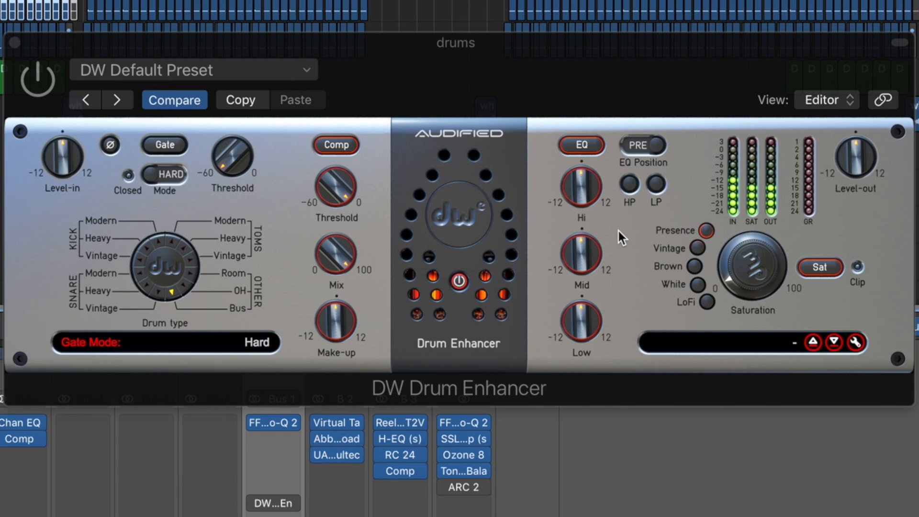
pyautogui.click(580, 145)
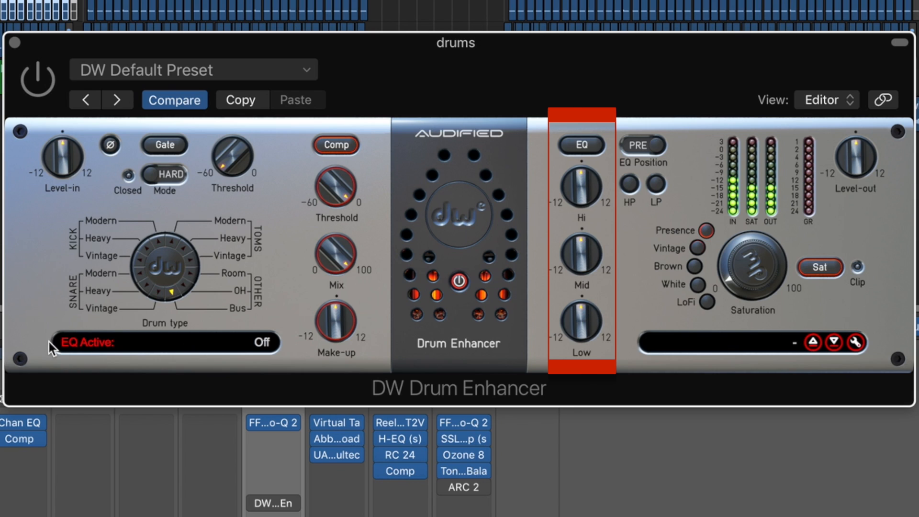
pyautogui.click(567, 138)
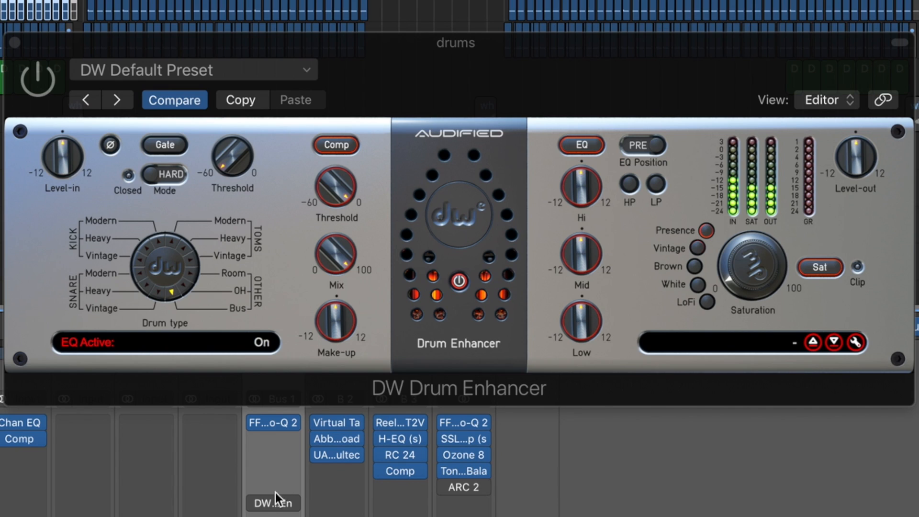
# Enable the DW Drum Enhancer on the drums bus, comparing it with the bypassed sound during playback.
pyautogui.moveTo(258, 508)
pyautogui.click(256, 502)
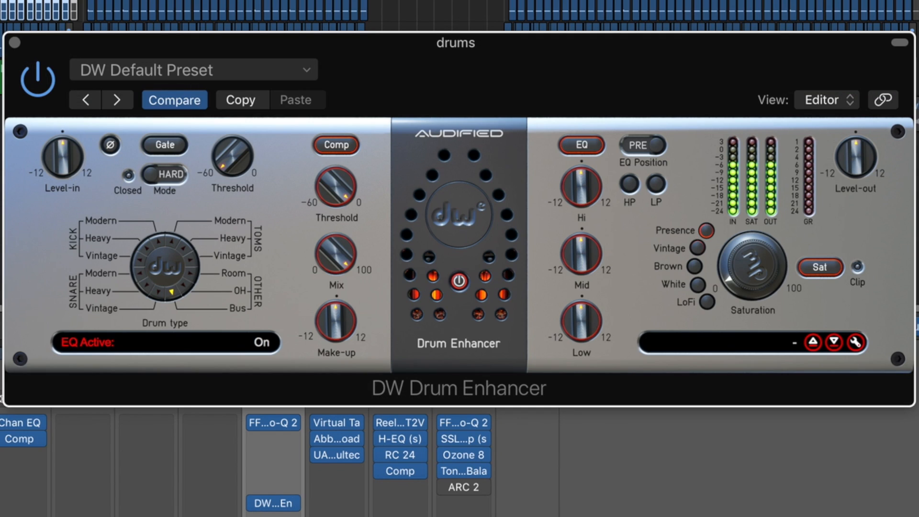
pyautogui.moveTo(251, 503)
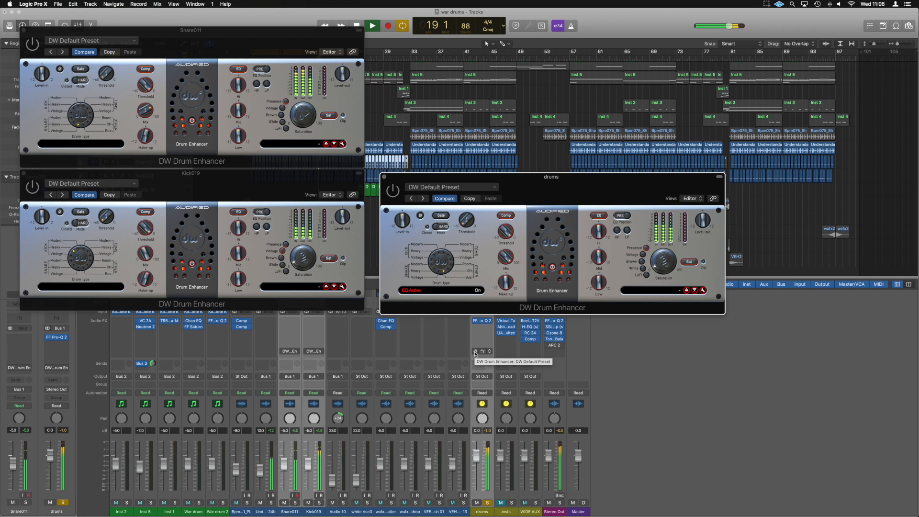
pyautogui.click(476, 351)
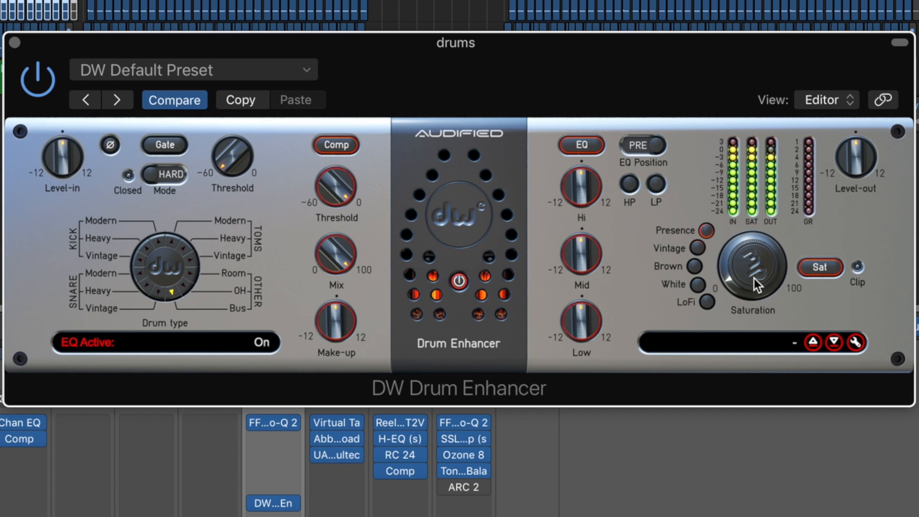
# Raise the saturation strongly and audition the Vintage, Brown, White and LoFi tube types before returning to Presence.
pyautogui.moveTo(754, 278); pyautogui.dragTo(742, 120)
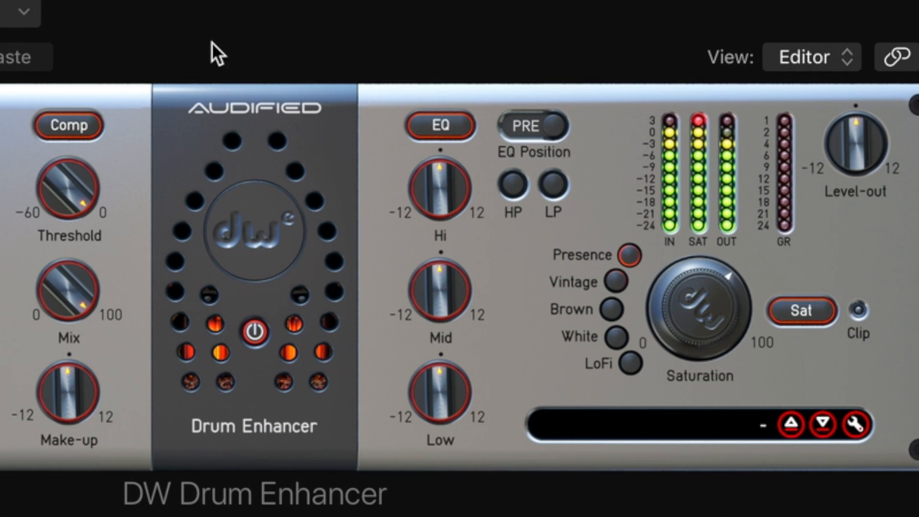
pyautogui.click(615, 281)
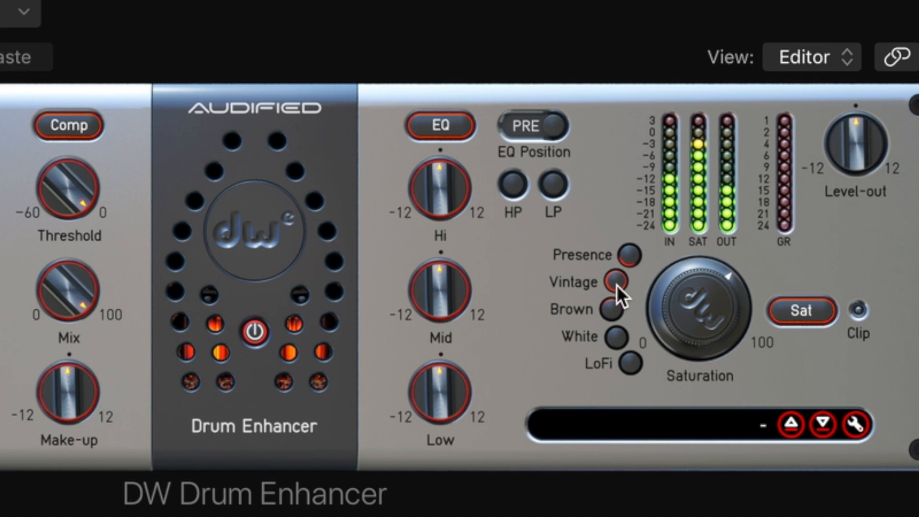
pyautogui.click(613, 313)
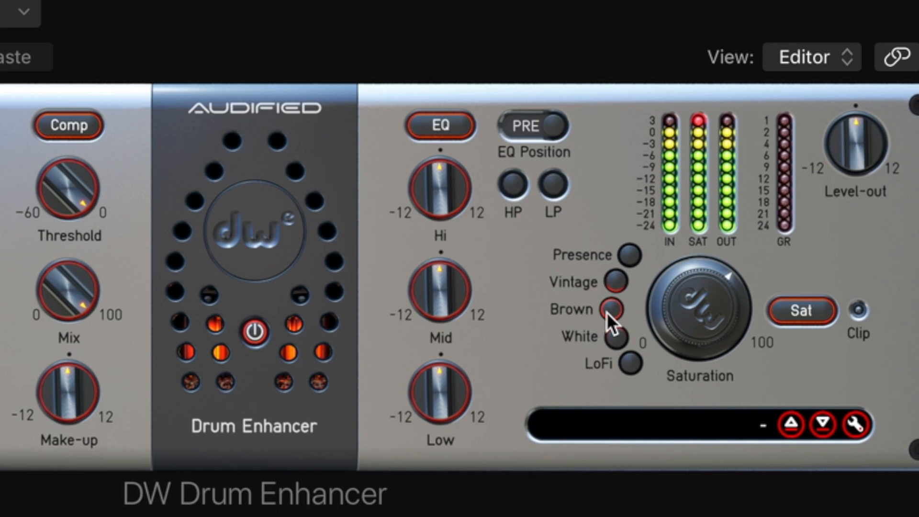
pyautogui.click(617, 339)
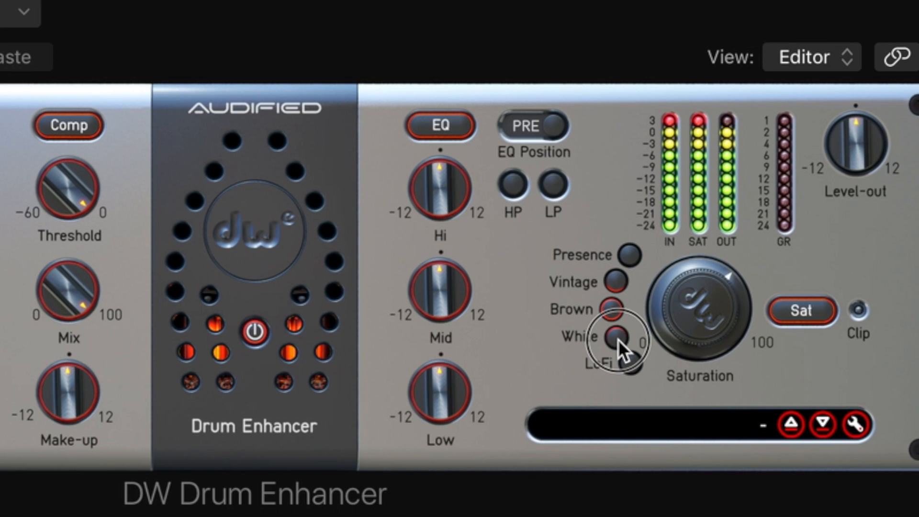
pyautogui.click(628, 366)
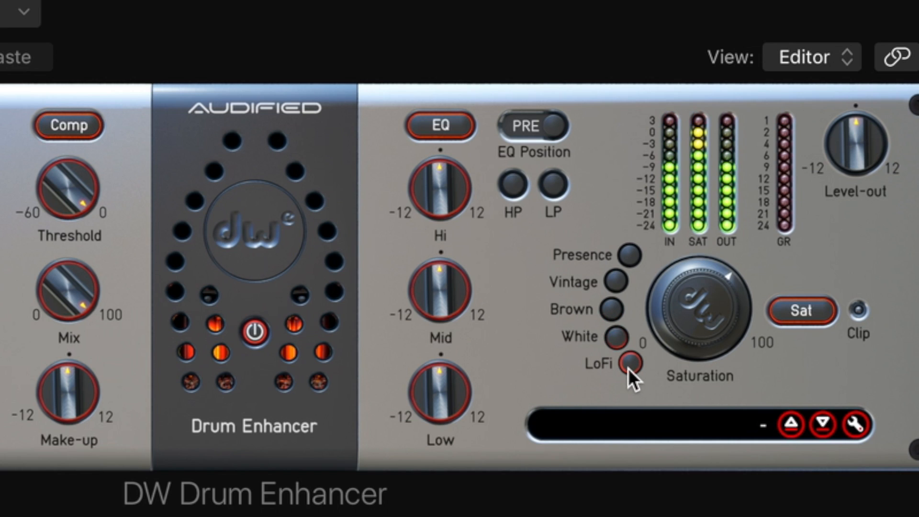
pyautogui.click(630, 255)
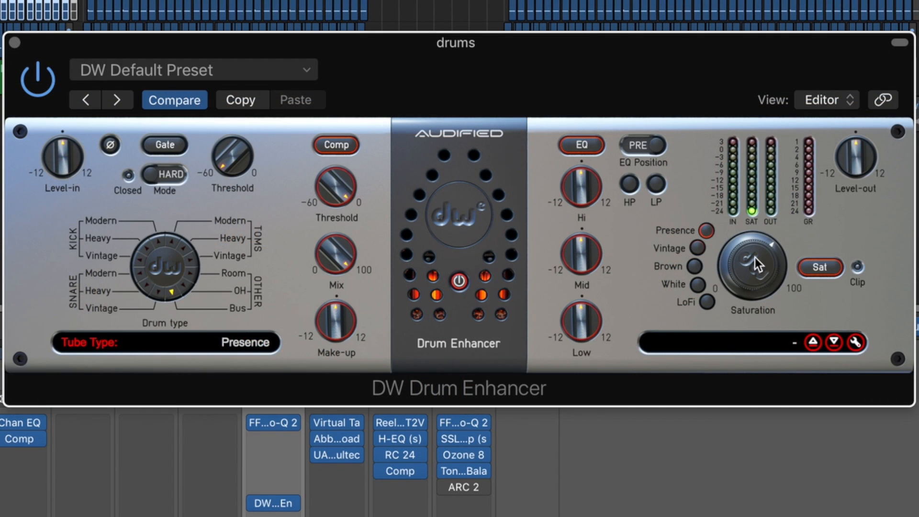
# Lower the drums enhancer's saturation and set it to 15.9 %.
pyautogui.moveTo(702, 297); pyautogui.dragTo(680, 461)
pyautogui.moveTo(740, 369); pyautogui.dragTo(742, 365)
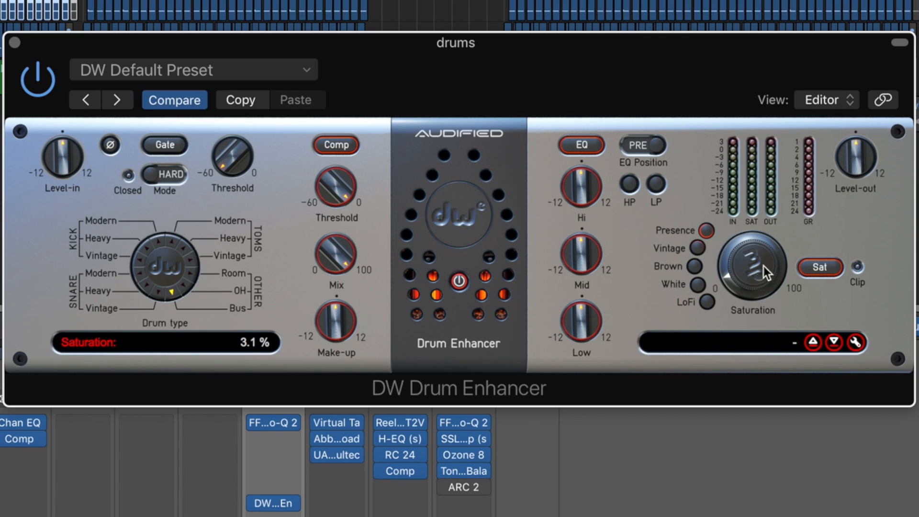
pyautogui.moveTo(753, 270)
pyautogui.mouseDown()
pyautogui.moveTo(748, 85)
pyautogui.moveTo(771, 294)
pyautogui.moveTo(761, 108)
pyautogui.moveTo(763, 280)
pyautogui.moveTo(764, 261)
pyautogui.mouseUp()
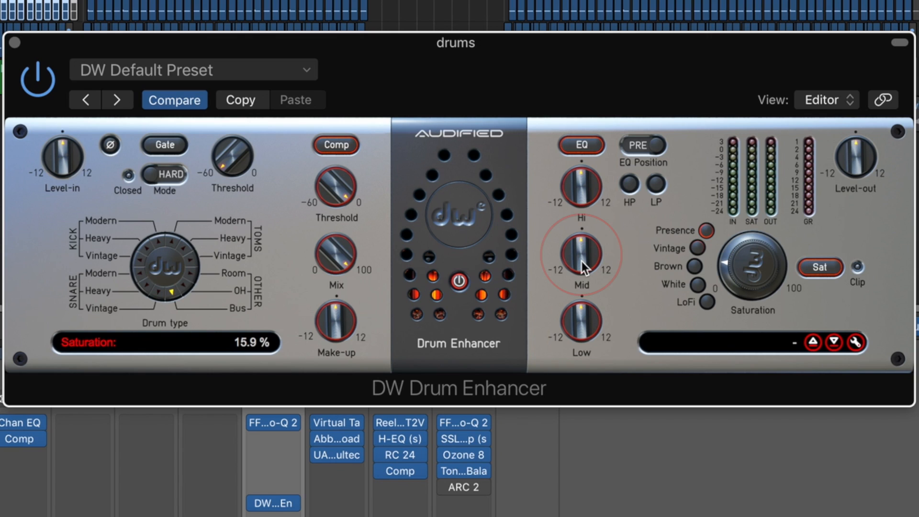
# Compare the Heavy Kick drum type with All Drums Bus using a 7.7 dB Mid gain, and reset the gain to 0.0 dB.
pyautogui.moveTo(583, 262); pyautogui.dragTo(586, 209)
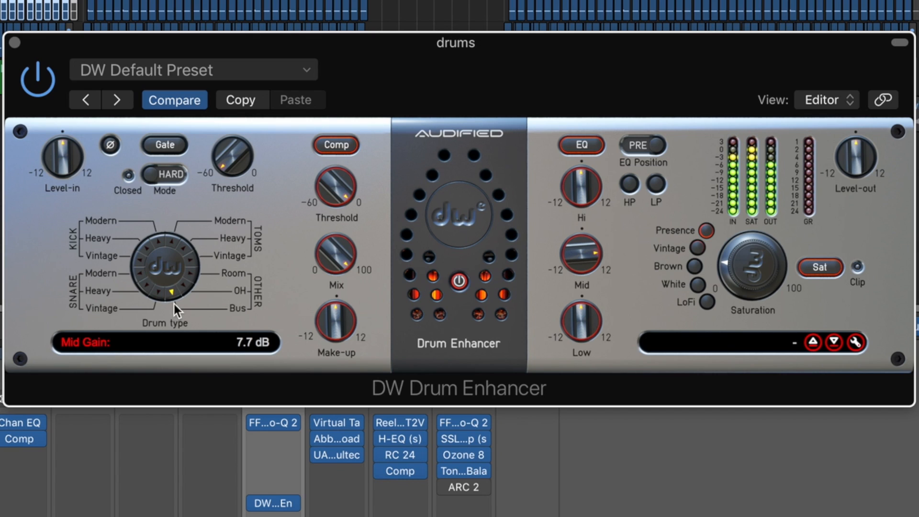
pyautogui.click(147, 251)
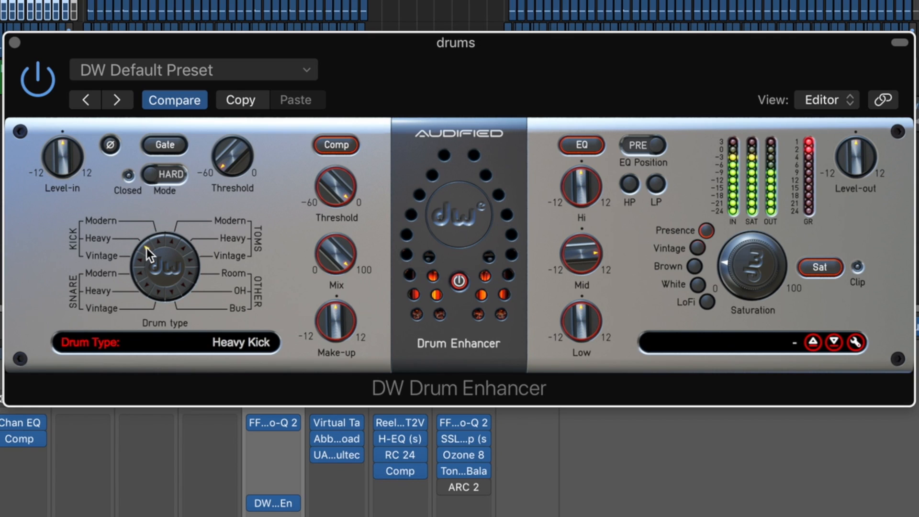
pyautogui.click(174, 294)
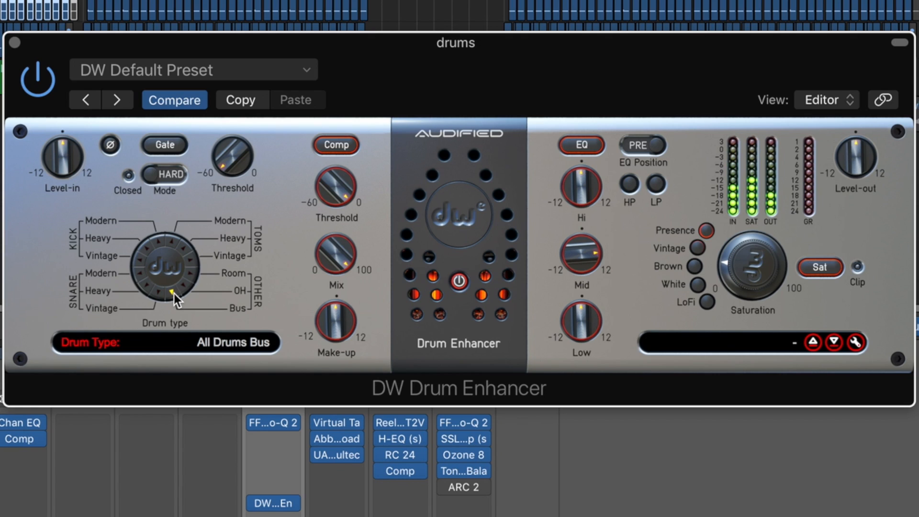
pyautogui.press('space')
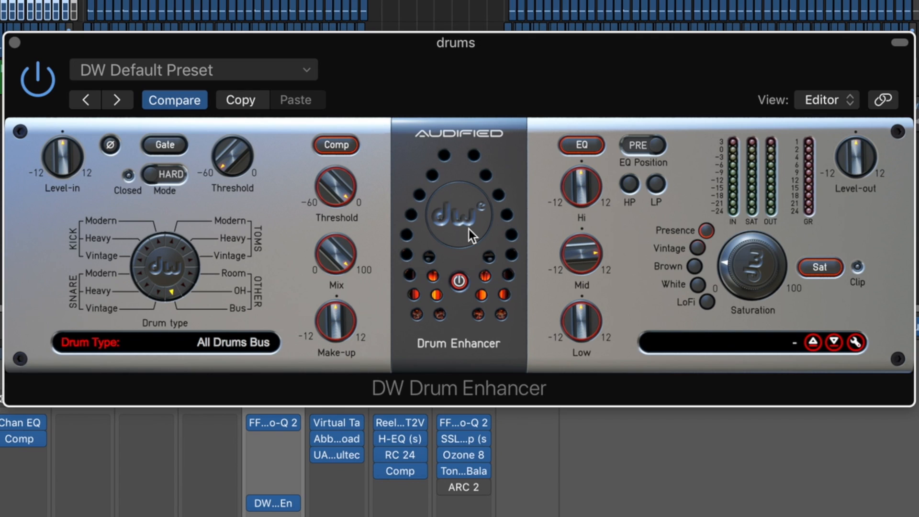
pyautogui.keyDown('alt'); pyautogui.click(585, 256); pyautogui.keyUp('alt')
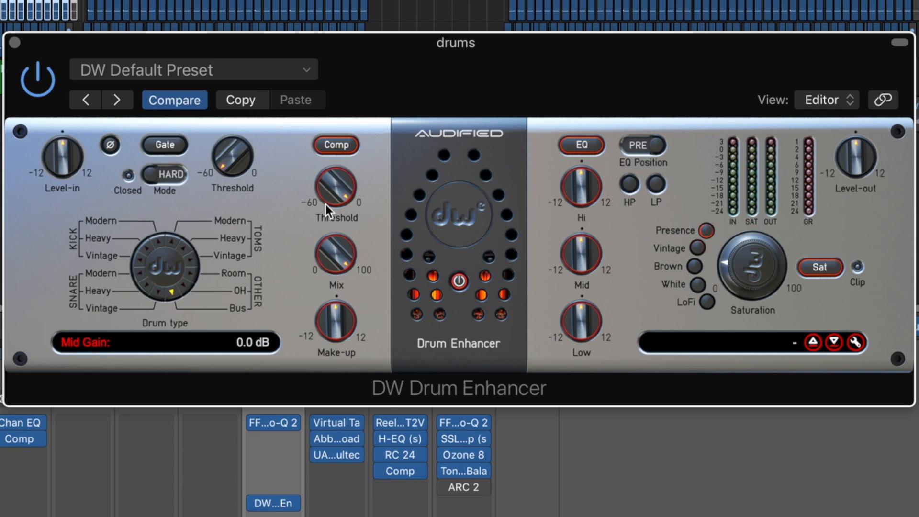
# Lower the compressor threshold to -17.6 dB and compare the Heavy Snare and Heavy Kick drum types with All Drums Bus.
pyautogui.moveTo(337, 183); pyautogui.dragTo(343, 225)
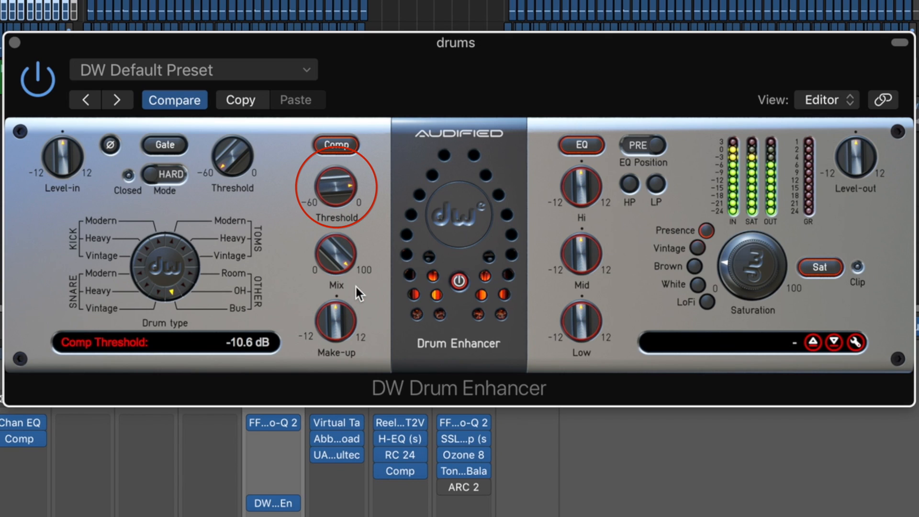
pyautogui.moveTo(331, 196); pyautogui.dragTo(330, 209)
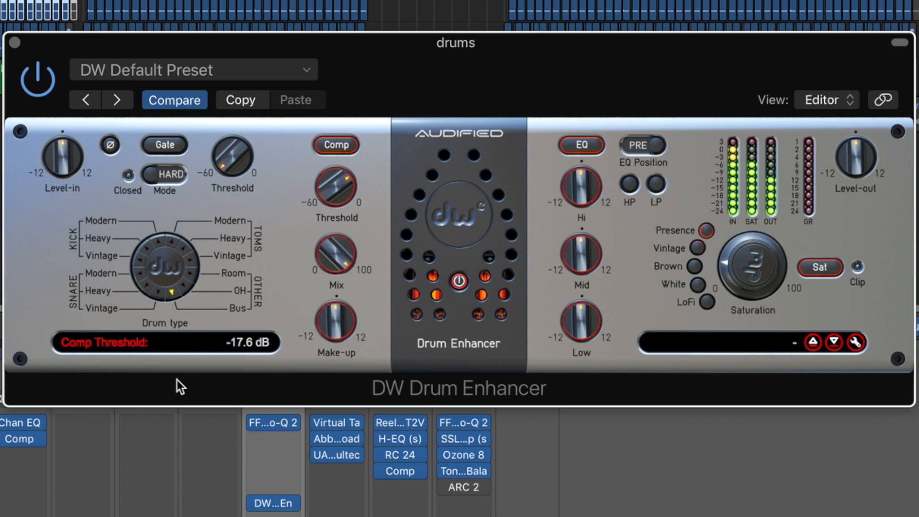
pyautogui.click(143, 286)
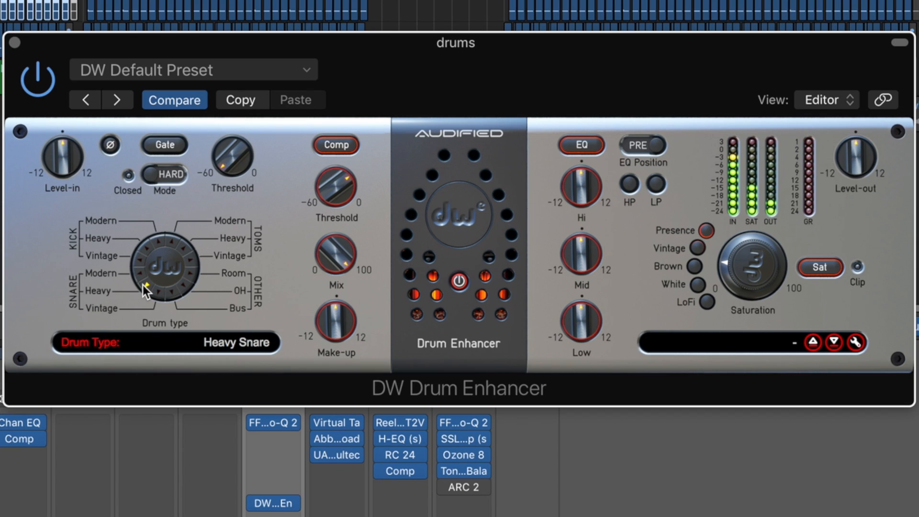
pyautogui.click(147, 250)
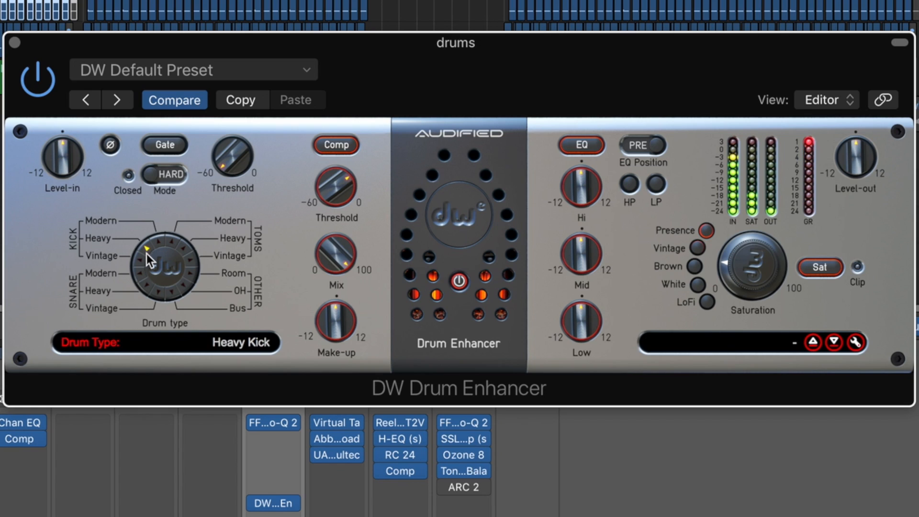
pyautogui.click(174, 295)
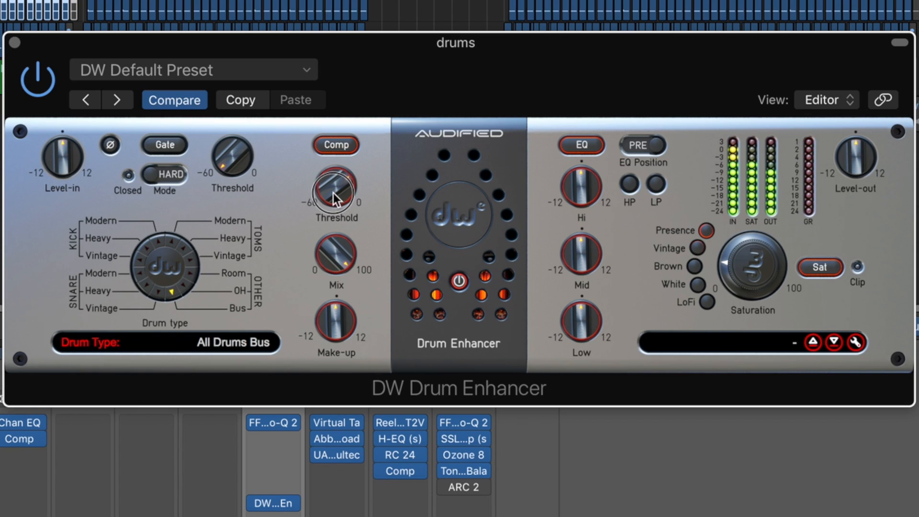
# Reset the drums enhancer's compressor threshold to 0.0 dB and its saturation to 0.0 %.
pyautogui.moveTo(334, 193); pyautogui.dragTo(339, 139)
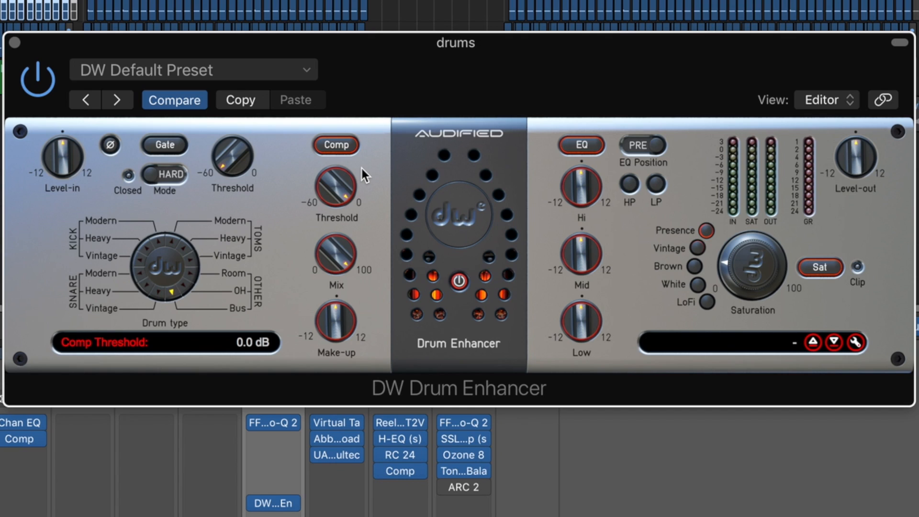
pyautogui.moveTo(770, 275); pyautogui.dragTo(748, 345)
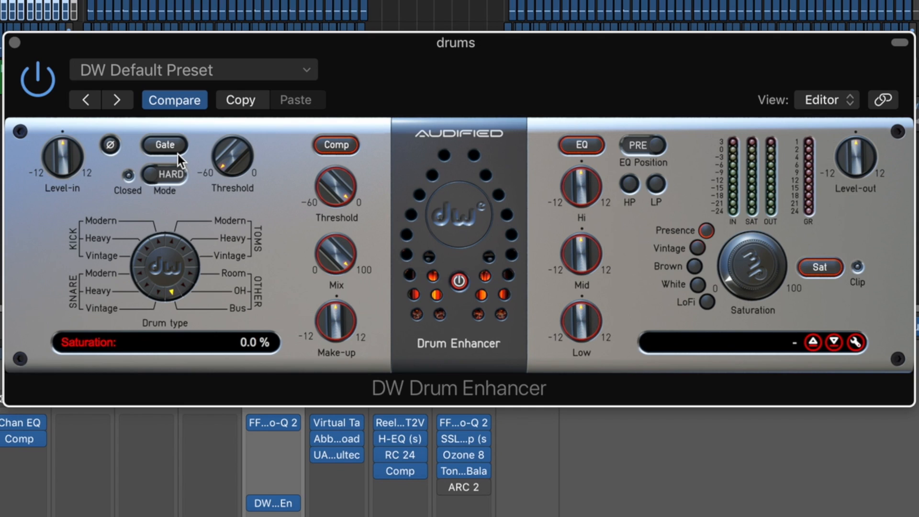
# Compare the drums bus with and without the DW Drum Enhancer by bypassing it twice, leaving the plug-in enabled.
pyautogui.click(255, 503)
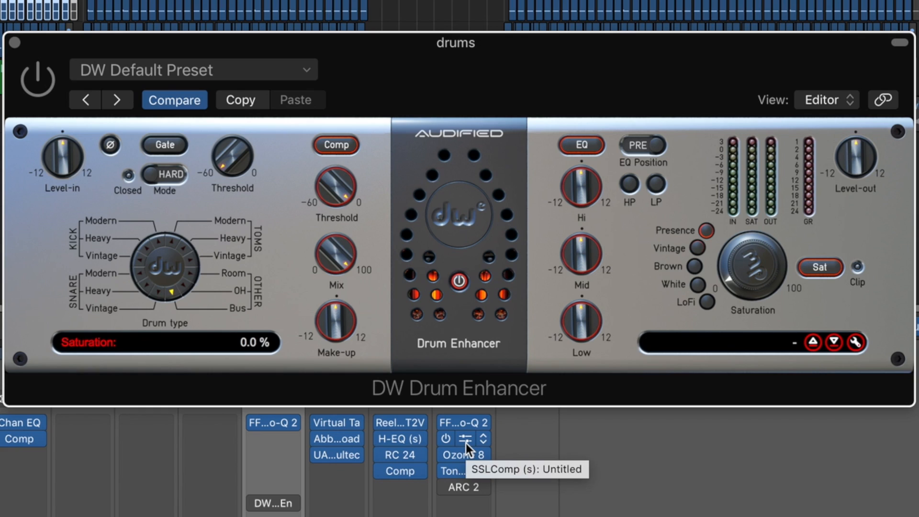
pyautogui.click(40, 75)
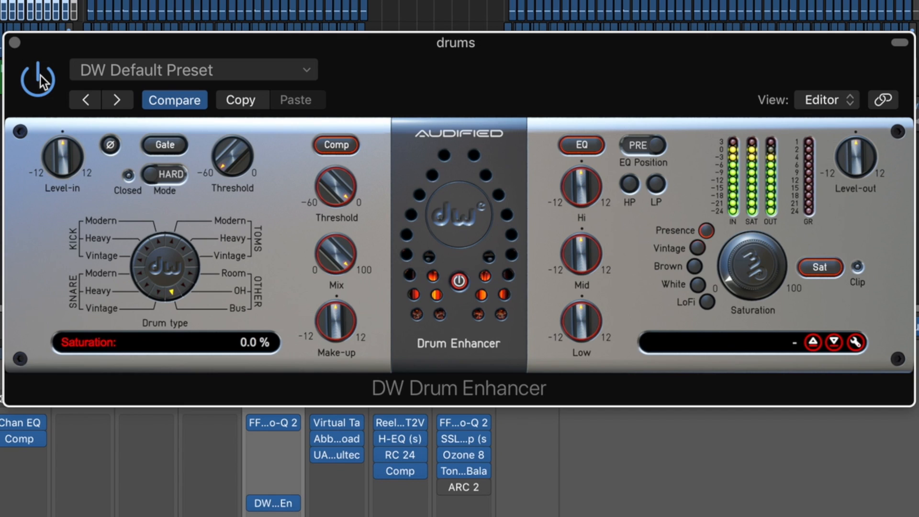
pyautogui.click(41, 76)
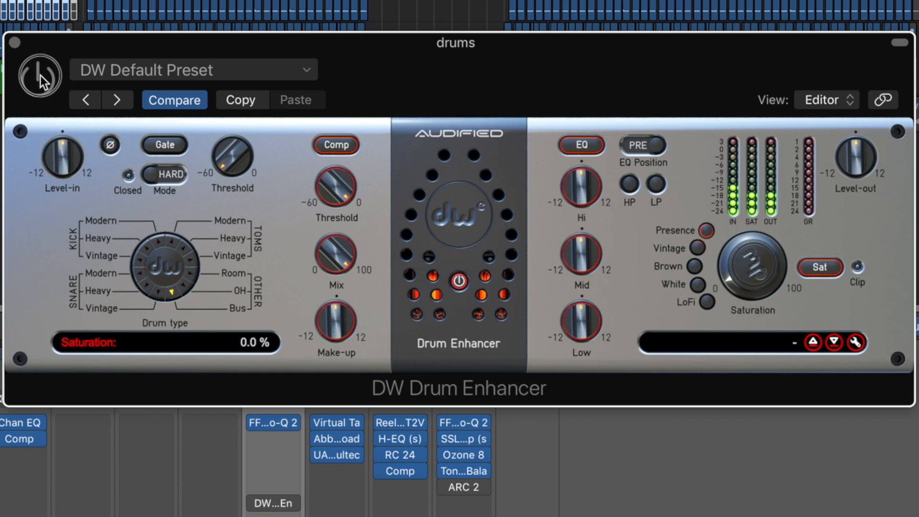
pyautogui.click(41, 75)
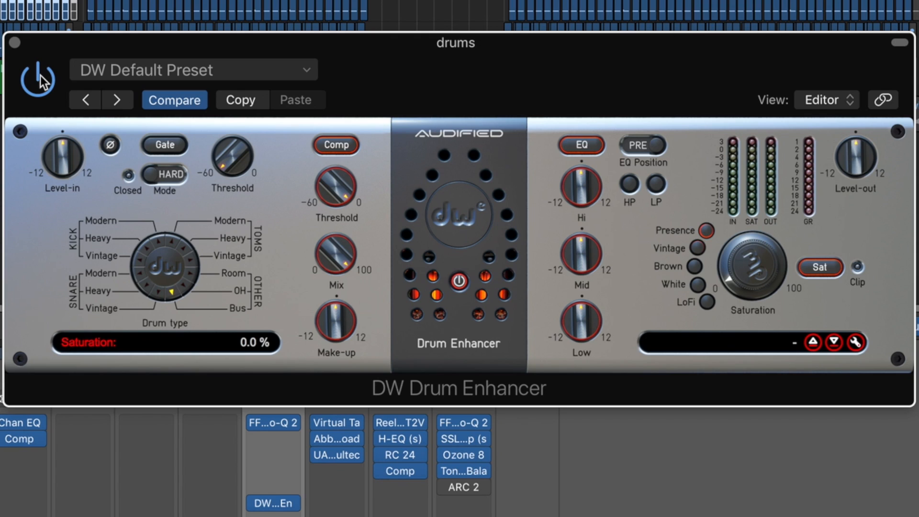
# Enable the Snare011 track's drum enhancer with a compressor threshold of -2.3 dB and a Mid gain of 2.6 dB.
pyautogui.moveTo(291, 425)
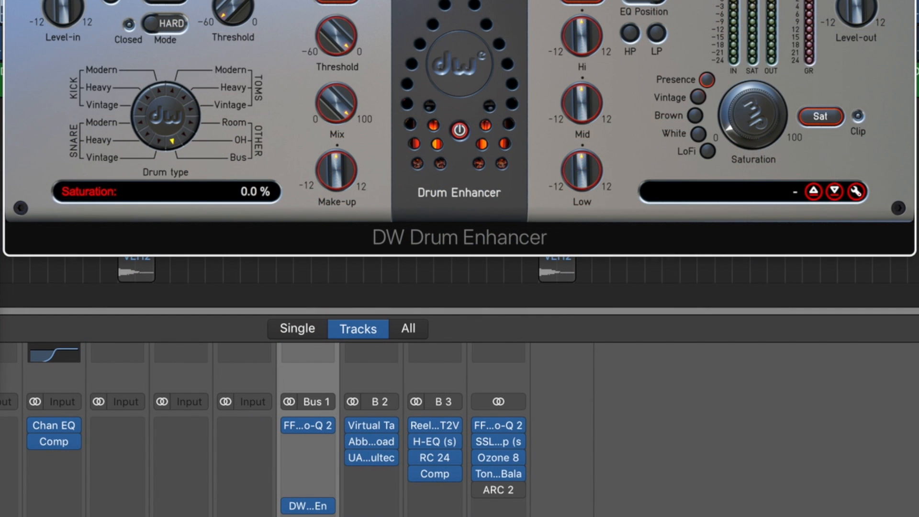
pyautogui.click(320, 516)
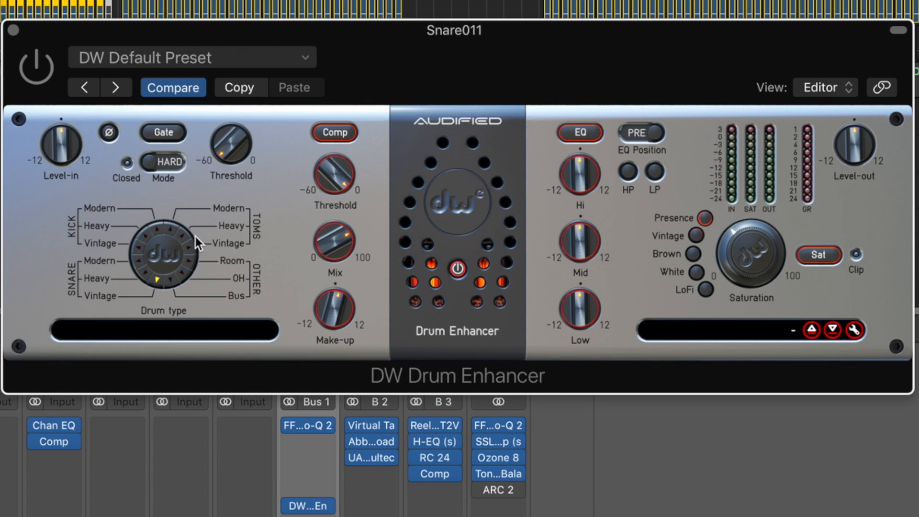
pyautogui.click(32, 76)
pyautogui.moveTo(326, 171); pyautogui.dragTo(326, 178)
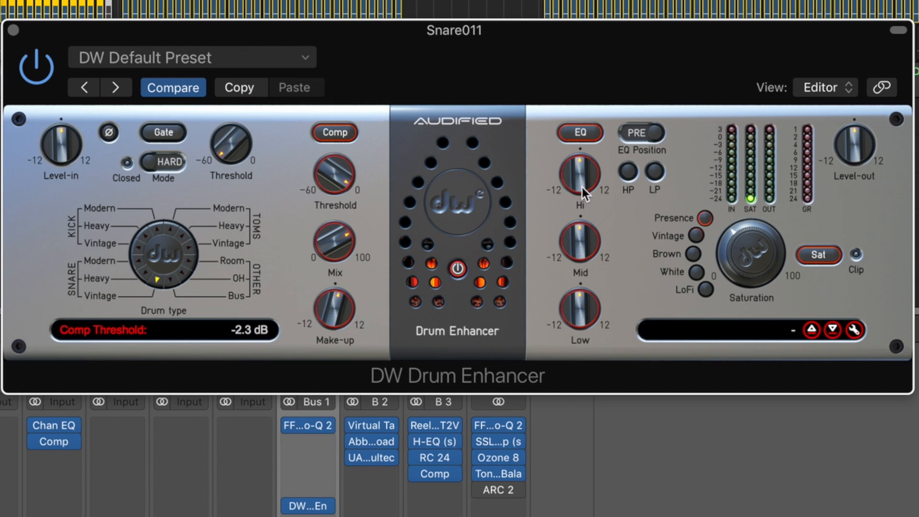
pyautogui.moveTo(582, 250)
pyautogui.mouseDown()
pyautogui.moveTo(588, 201)
pyautogui.moveTo(587, 233)
pyautogui.mouseUp()
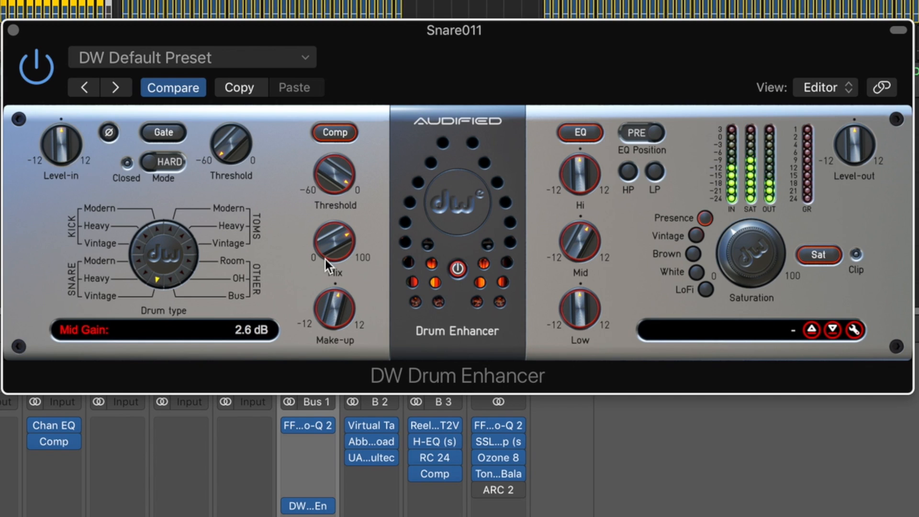
# Compare the Heavy Snare, Modern Snare and Vintage Snare drum types on Snare011's enhancer, finishing on Modern Snare.
pyautogui.click(145, 273)
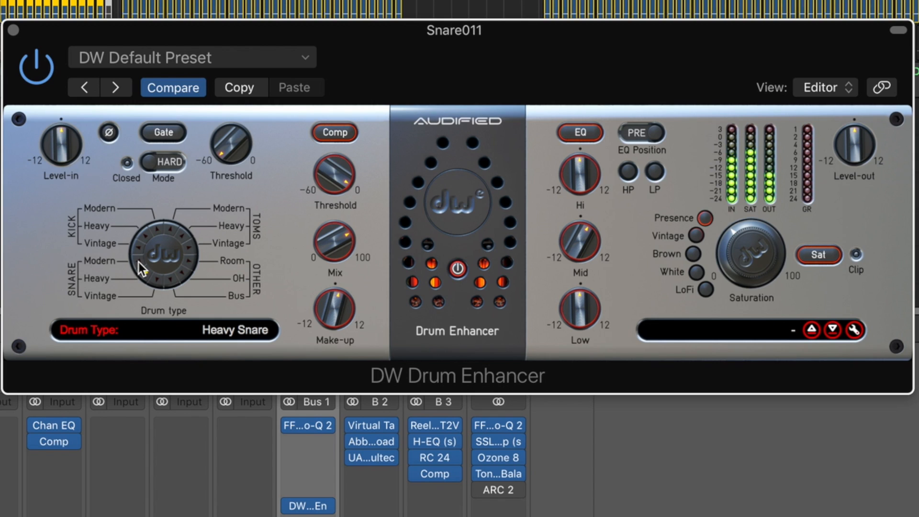
pyautogui.click(139, 263)
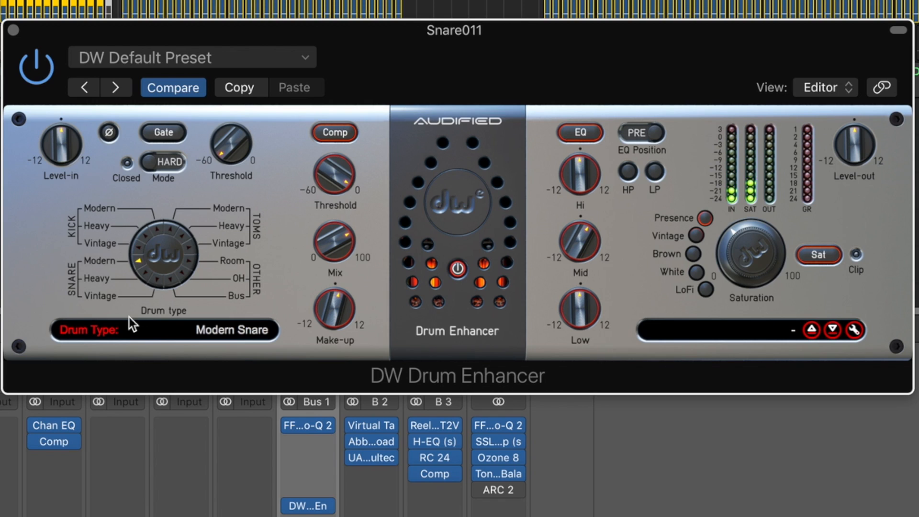
pyautogui.click(155, 281)
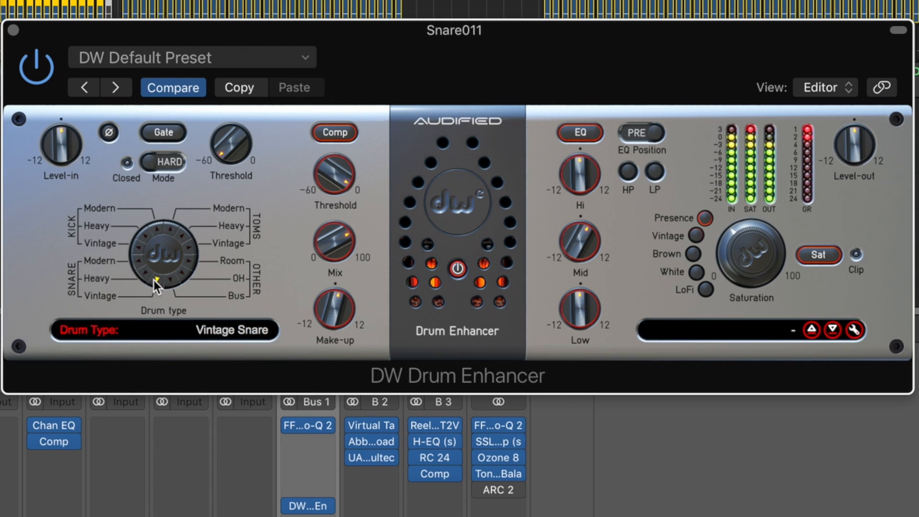
pyautogui.click(136, 262)
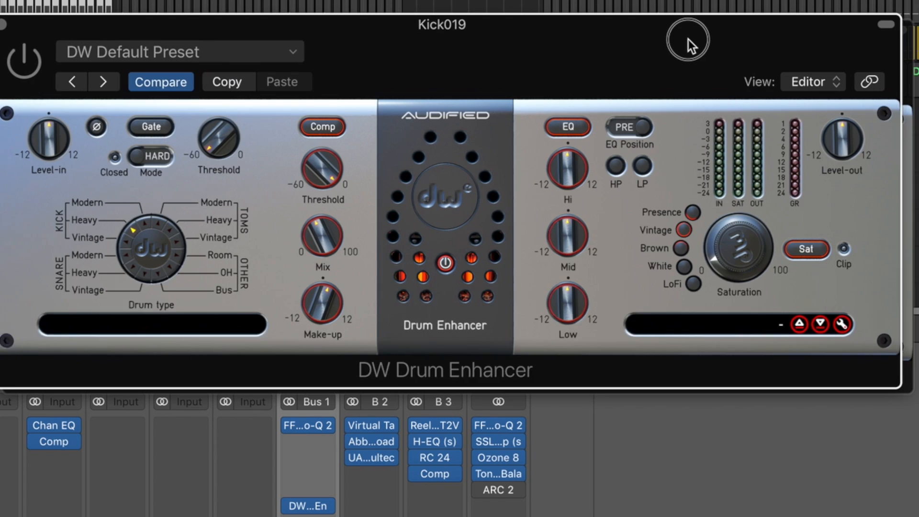
# Enable the Kick019 track's drum enhancer with a compressor threshold of -1.8 dB and a Hi gain of 3.6 dB.
pyautogui.moveTo(689, 40)
pyautogui.mouseDown()
pyautogui.moveTo(707, 40)
pyautogui.moveTo(699, 40)
pyautogui.mouseUp()
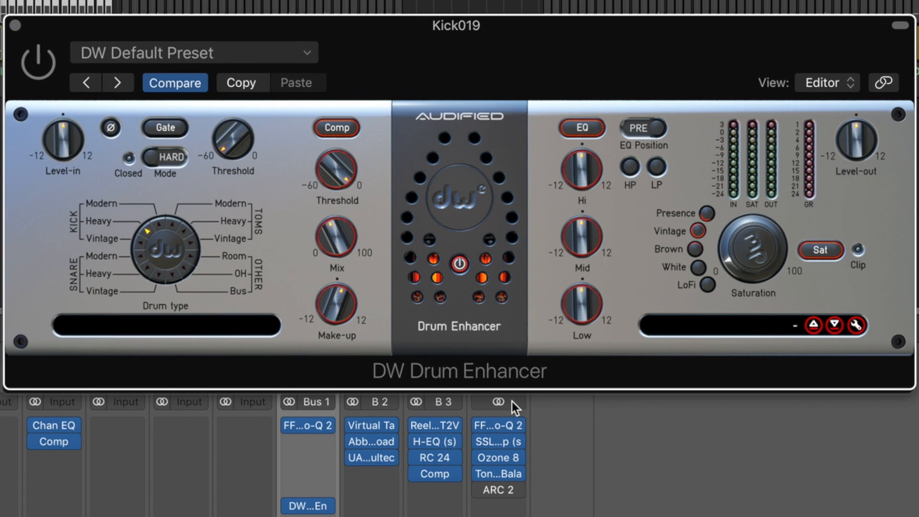
pyautogui.moveTo(337, 167)
pyautogui.mouseDown()
pyautogui.moveTo(335, 181)
pyautogui.moveTo(337, 162)
pyautogui.mouseUp()
pyautogui.click(53, 67)
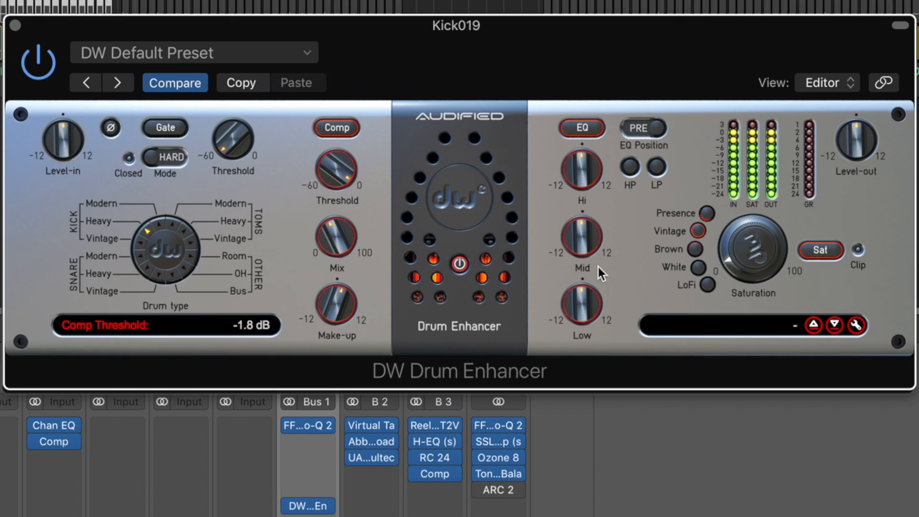
pyautogui.moveTo(572, 172); pyautogui.dragTo(575, 146)
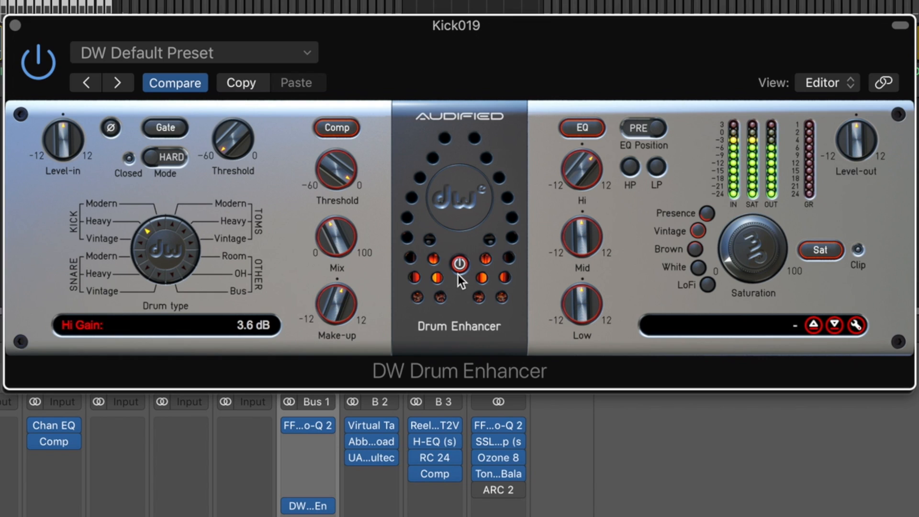
# Compare the Vintage Kick, Heavy Kick and Modern Kick drum types on Kick019's enhancer, finishing on Modern Kick.
pyautogui.click(142, 244)
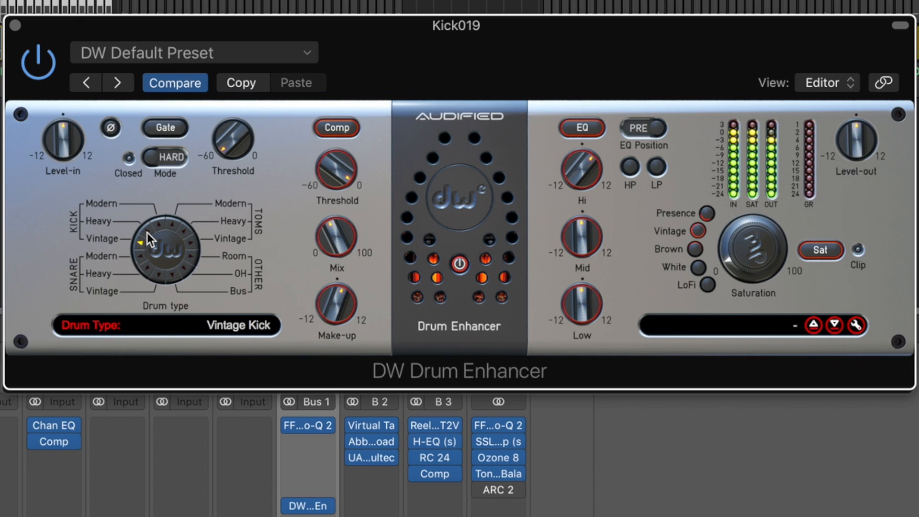
pyautogui.click(147, 232)
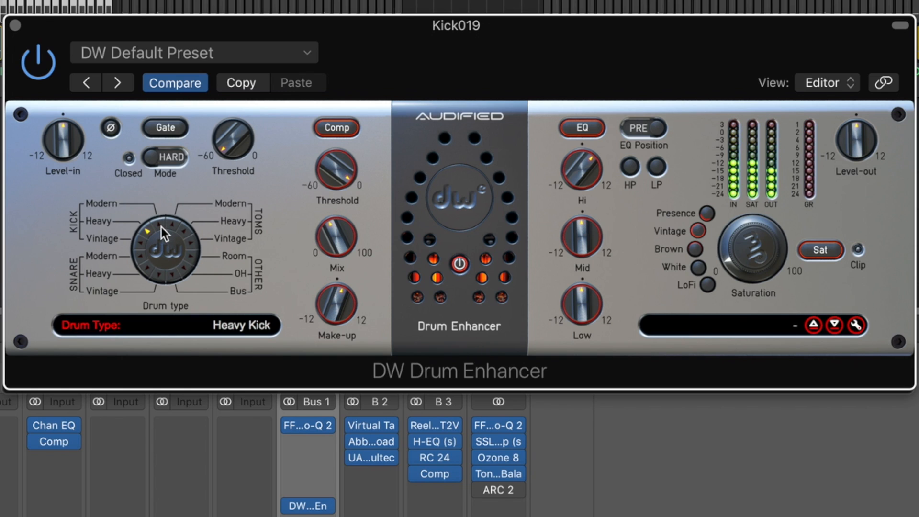
pyautogui.click(140, 242)
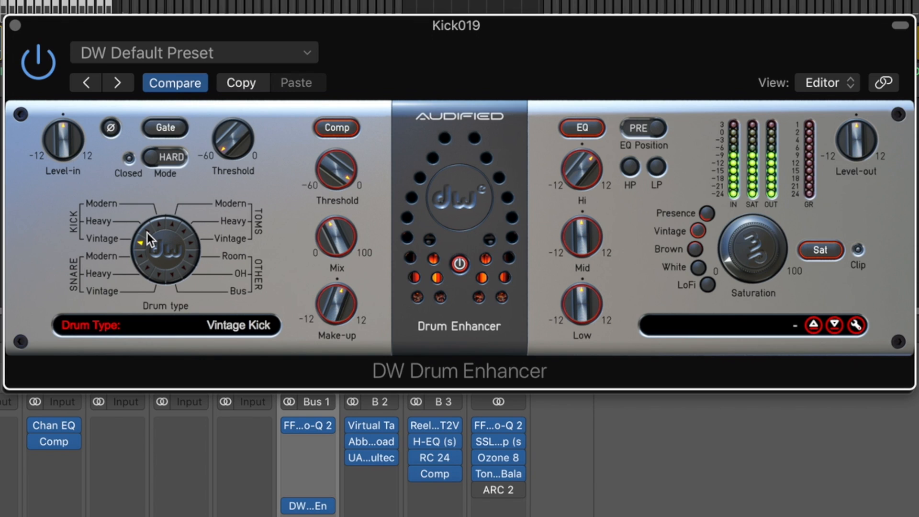
pyautogui.click(147, 232)
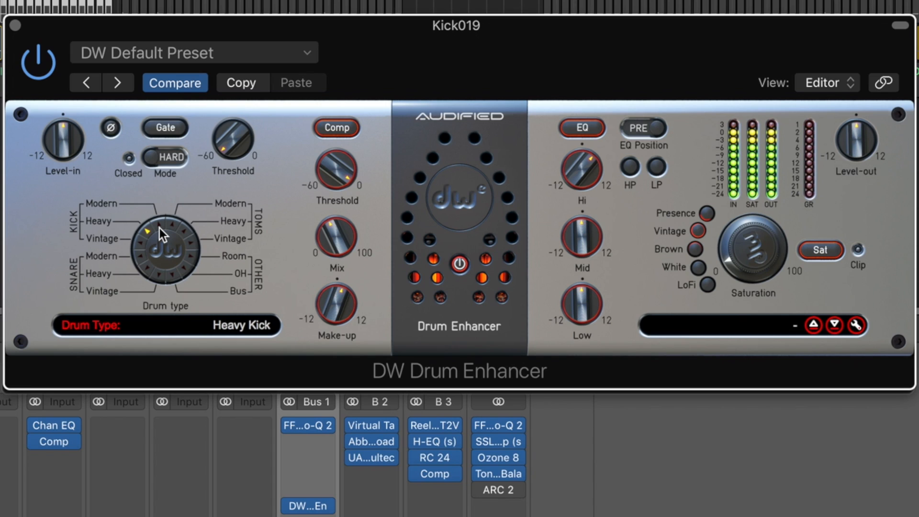
pyautogui.click(160, 227)
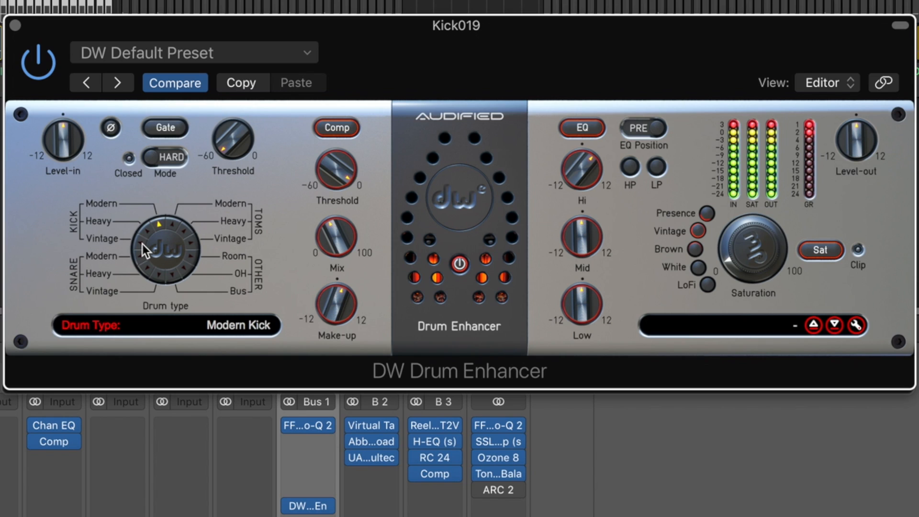
pyautogui.click(143, 245)
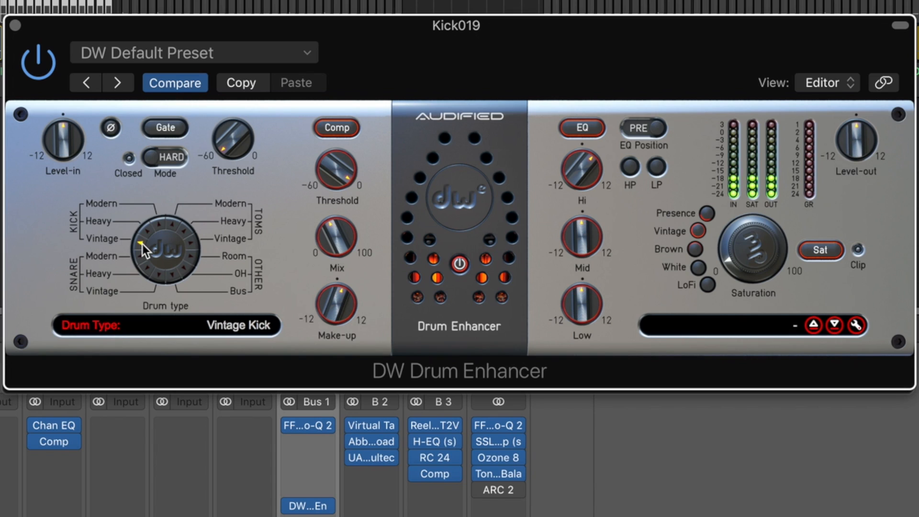
pyautogui.click(160, 227)
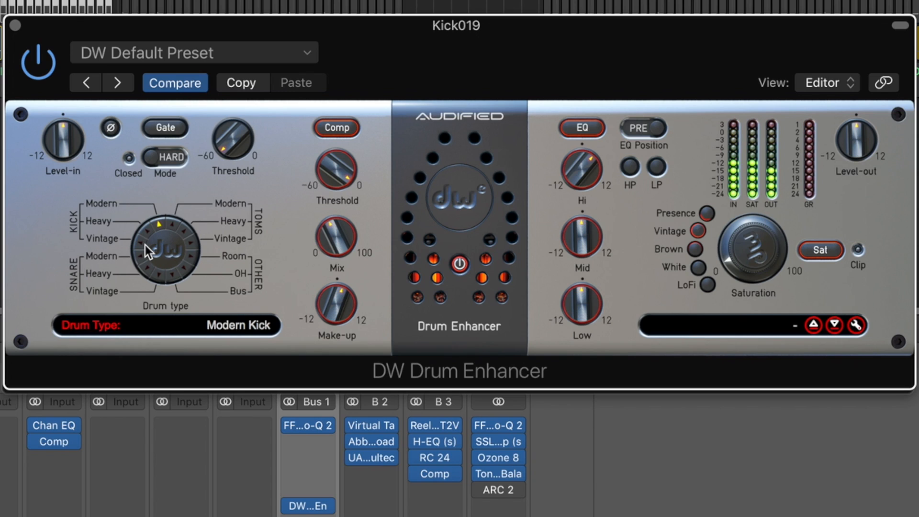